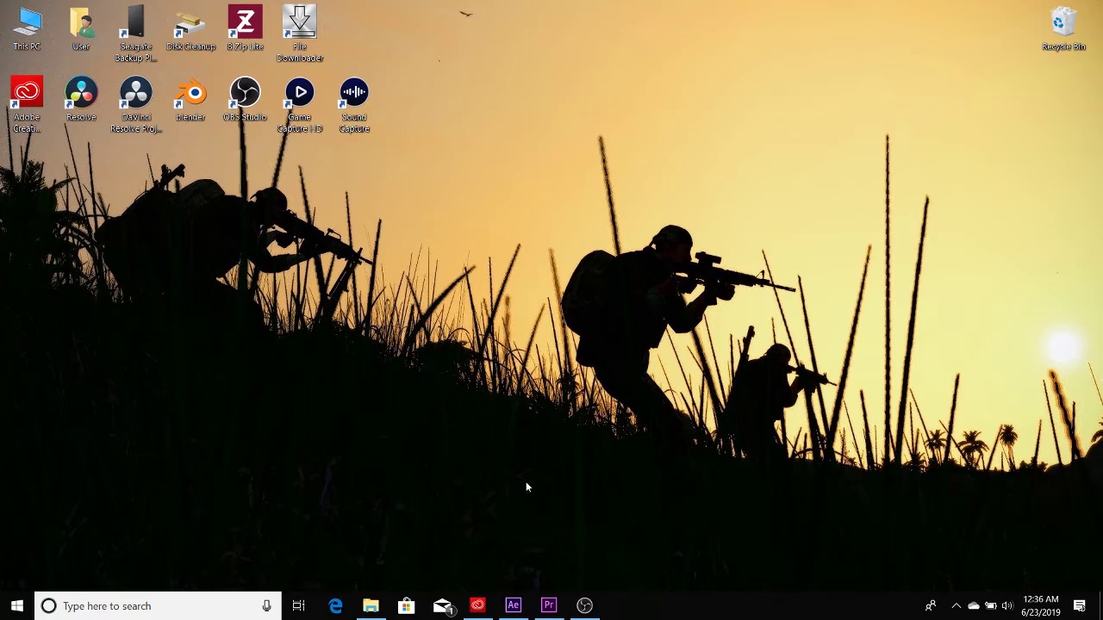
left_click(513, 606)
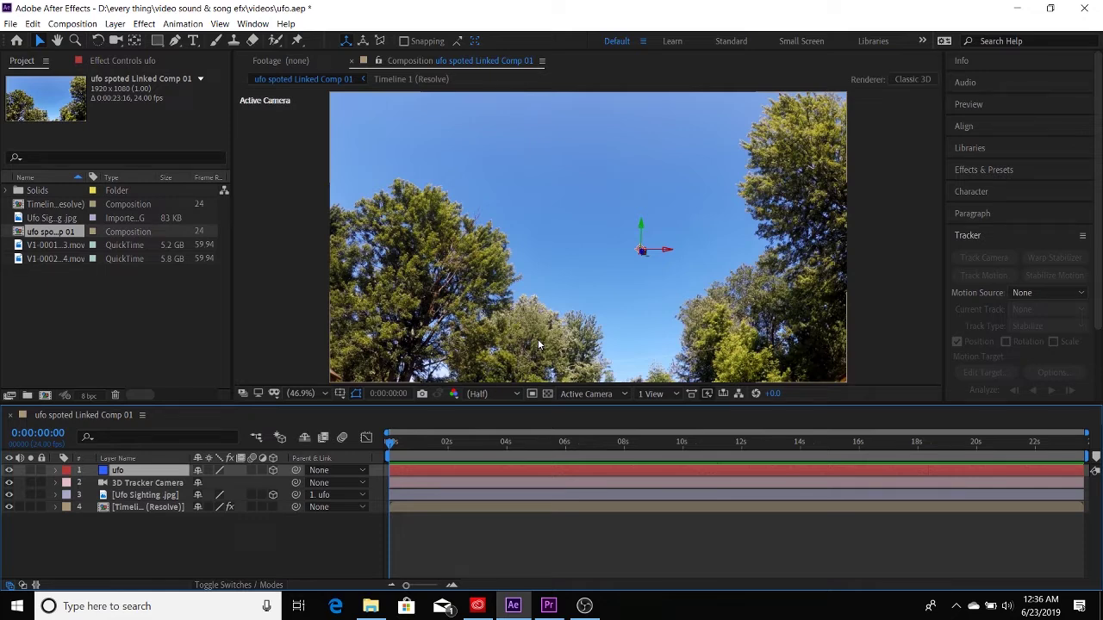
scroll(712, 302, "up", 3)
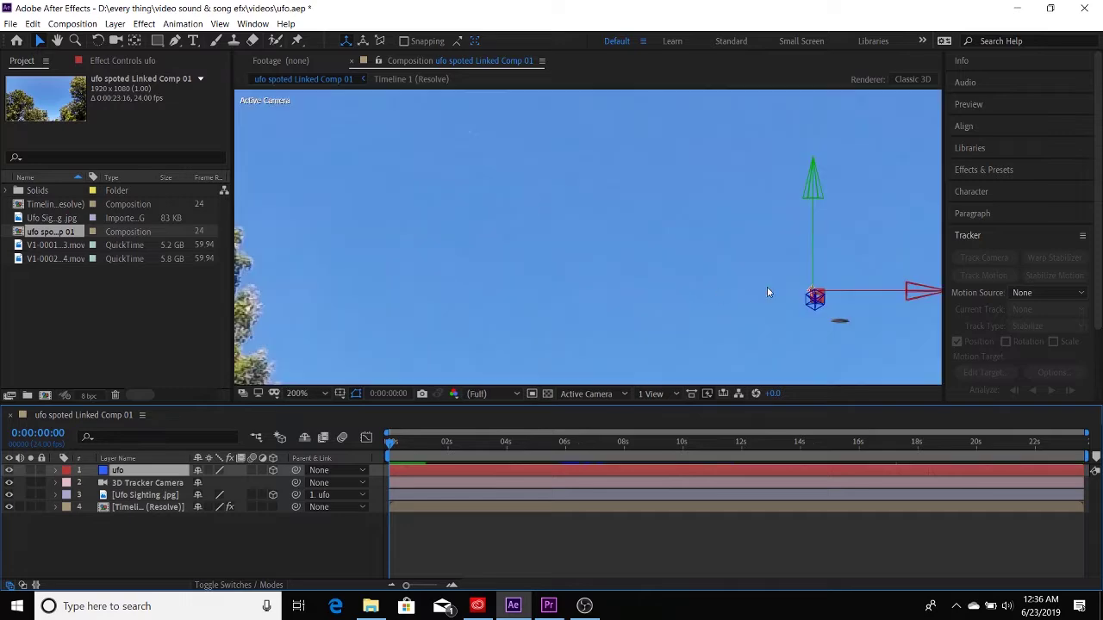
scroll(672, 258, "up", 2)
scroll(519, 239, "down", 3)
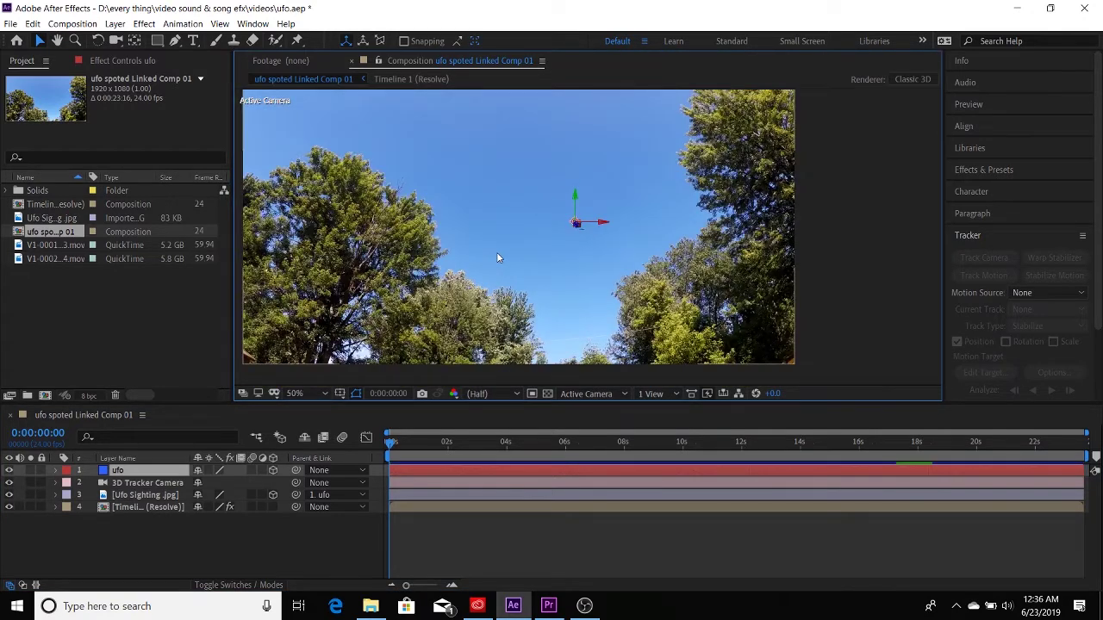
key("space")
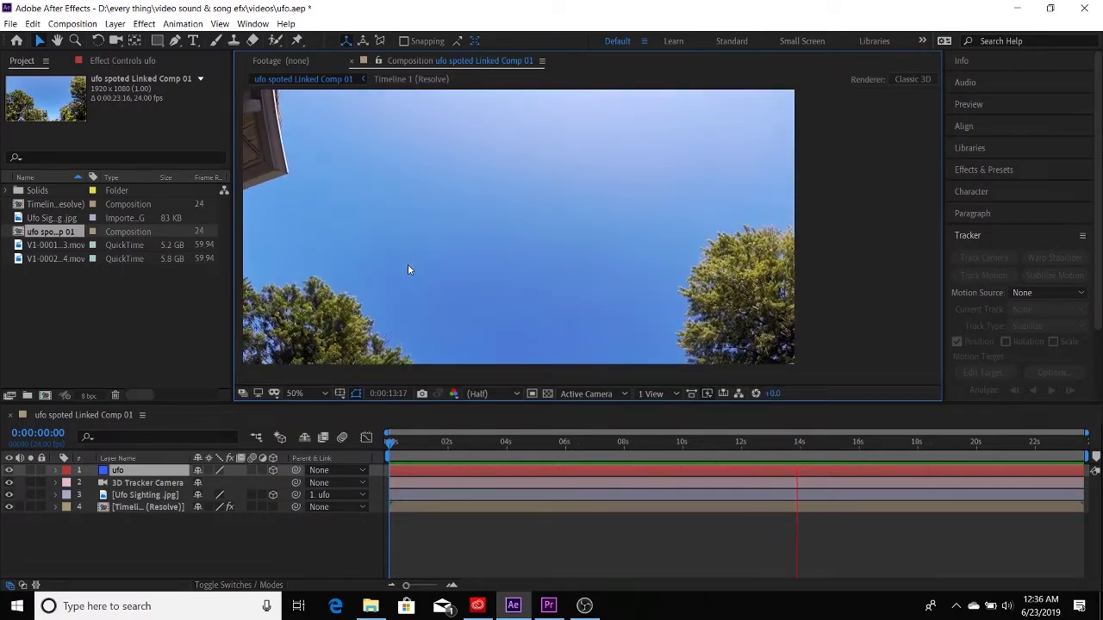
key("space")
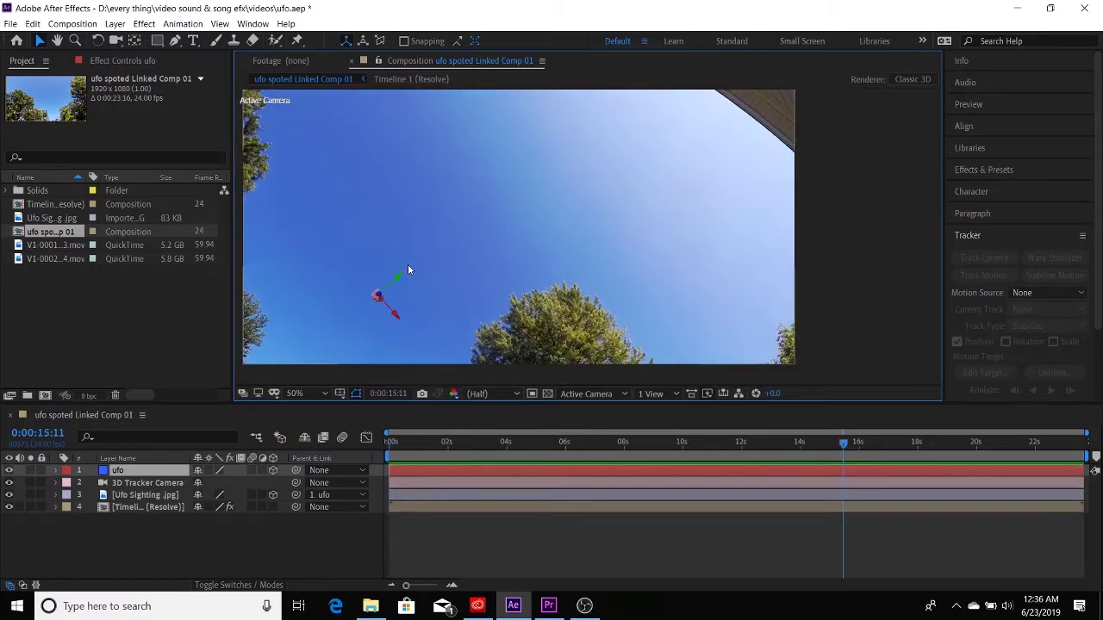
left_click(392, 442)
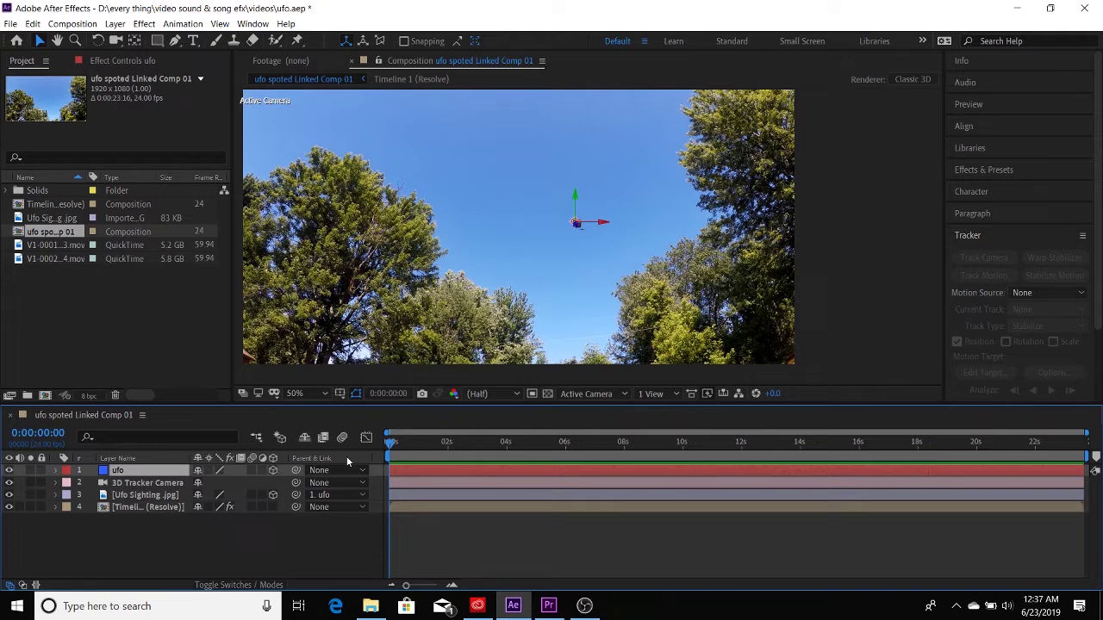
left_click(143, 519)
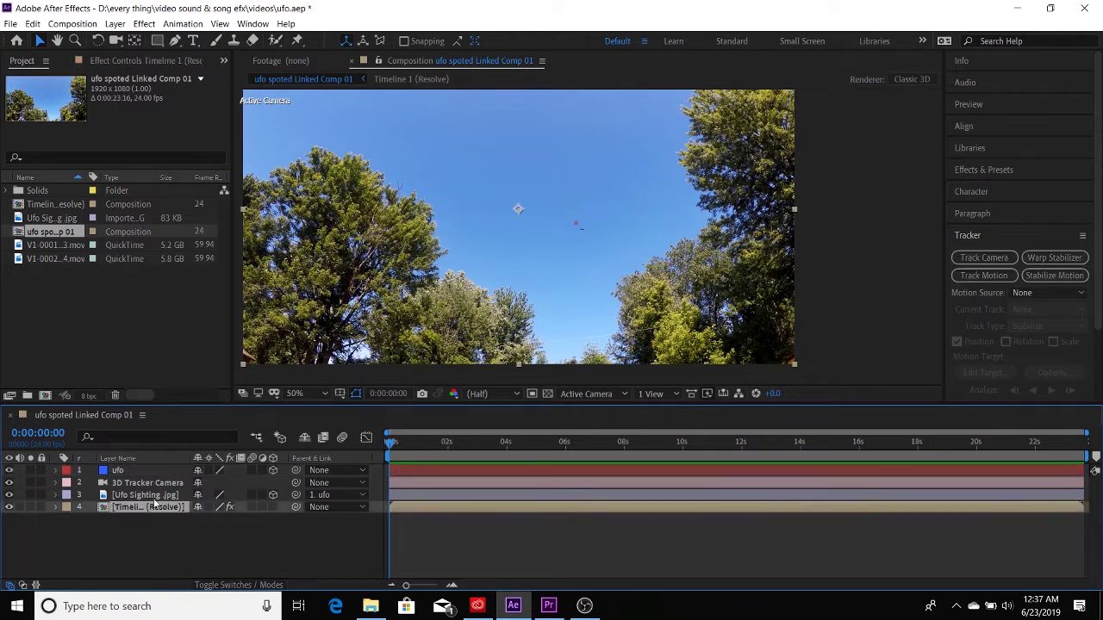
left_click(151, 496)
left_click(136, 482)
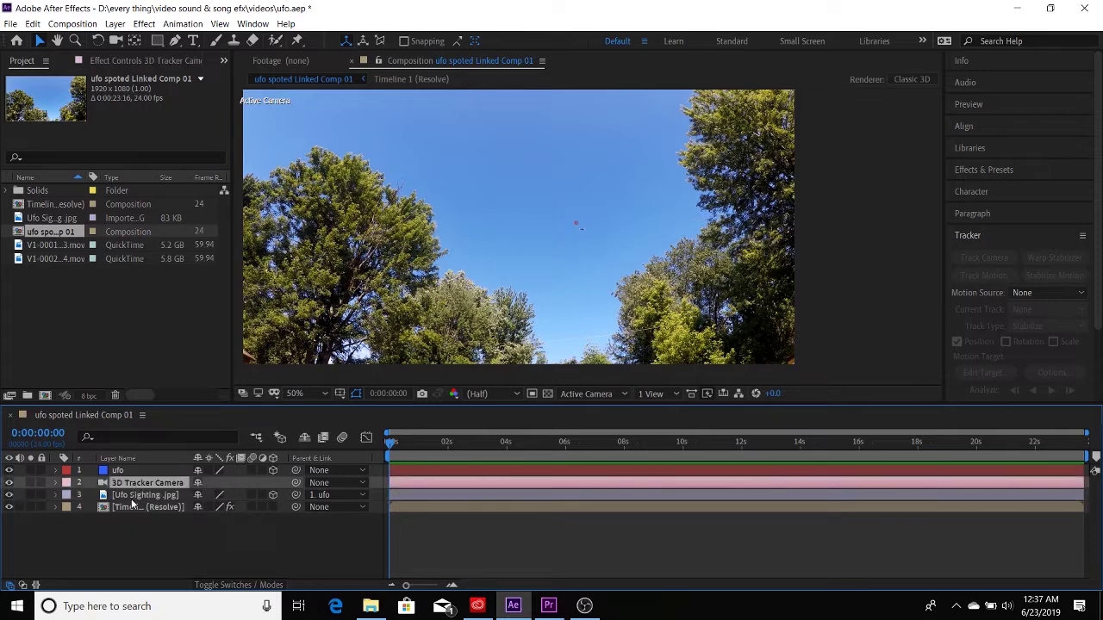
left_click(147, 507)
left_click(137, 494)
left_click(142, 491)
left_click(134, 495)
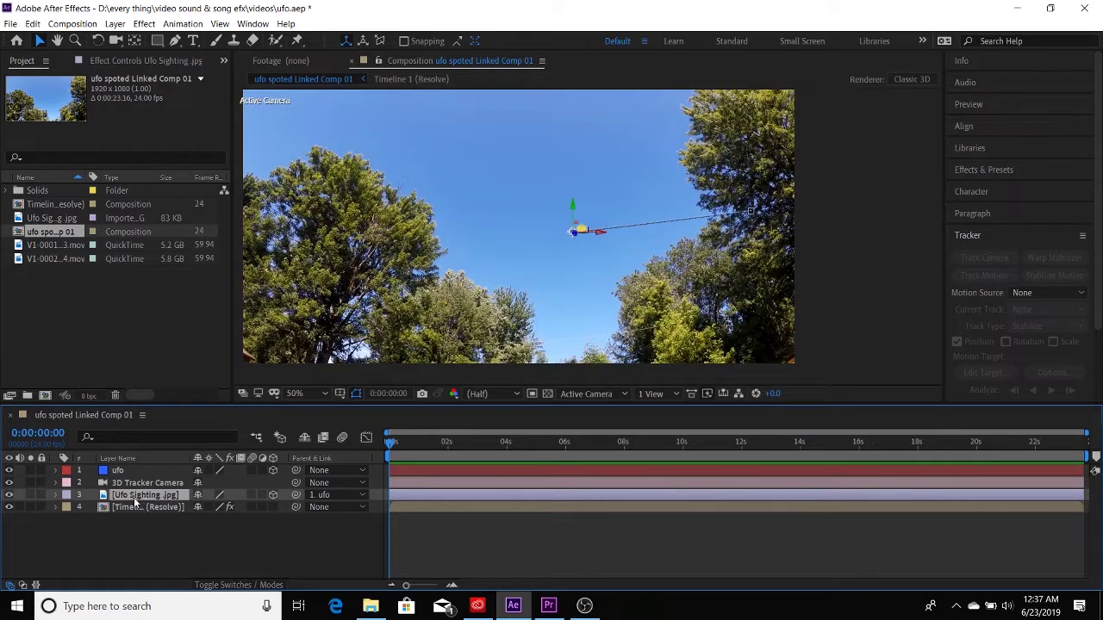
left_click(135, 506)
left_click(136, 483)
Step: Pan and zoom around the sky footage to inspect the tracked UFO
left_click(144, 535)
scroll(536, 310, "down", 2)
scroll(534, 309, "up", 3)
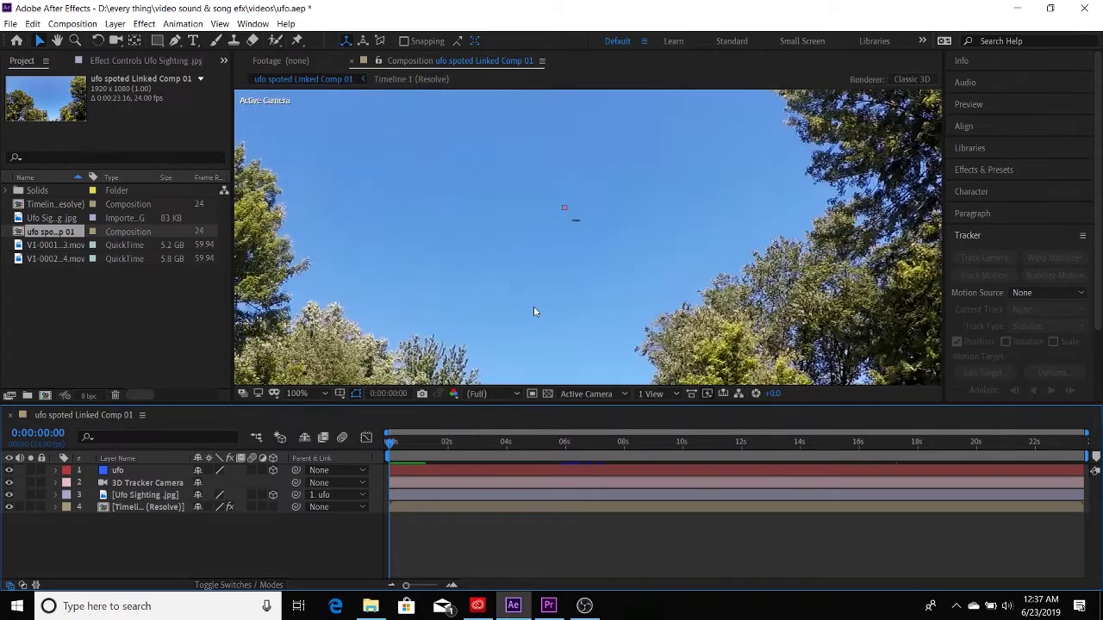
scroll(534, 302, "up", 2)
scroll(533, 298, "up", 2)
scroll(533, 298, "down", 5)
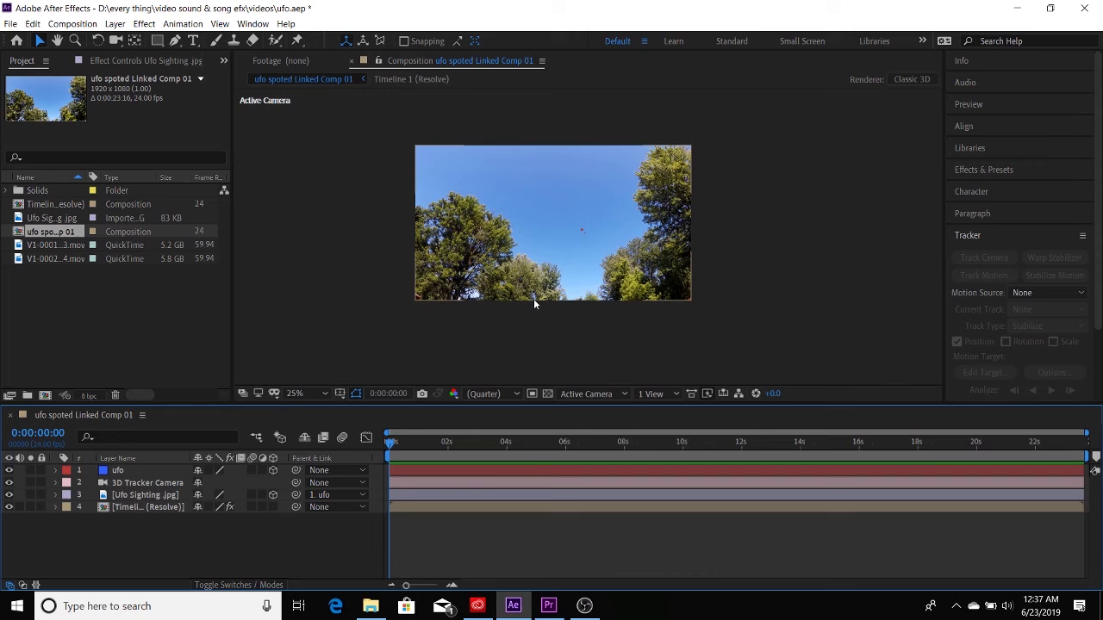
scroll(533, 298, "up", 2)
scroll(533, 298, "up", 1)
left_click_drag(534, 298, 594, 274)
scroll(595, 274, "down", 2)
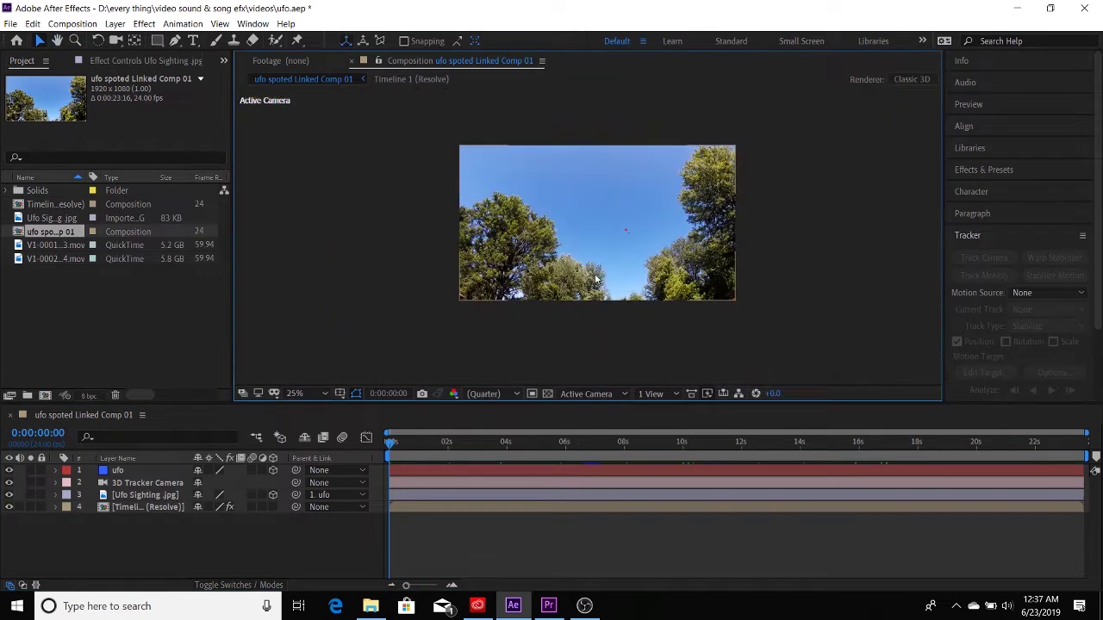
scroll(603, 274, "up", 1)
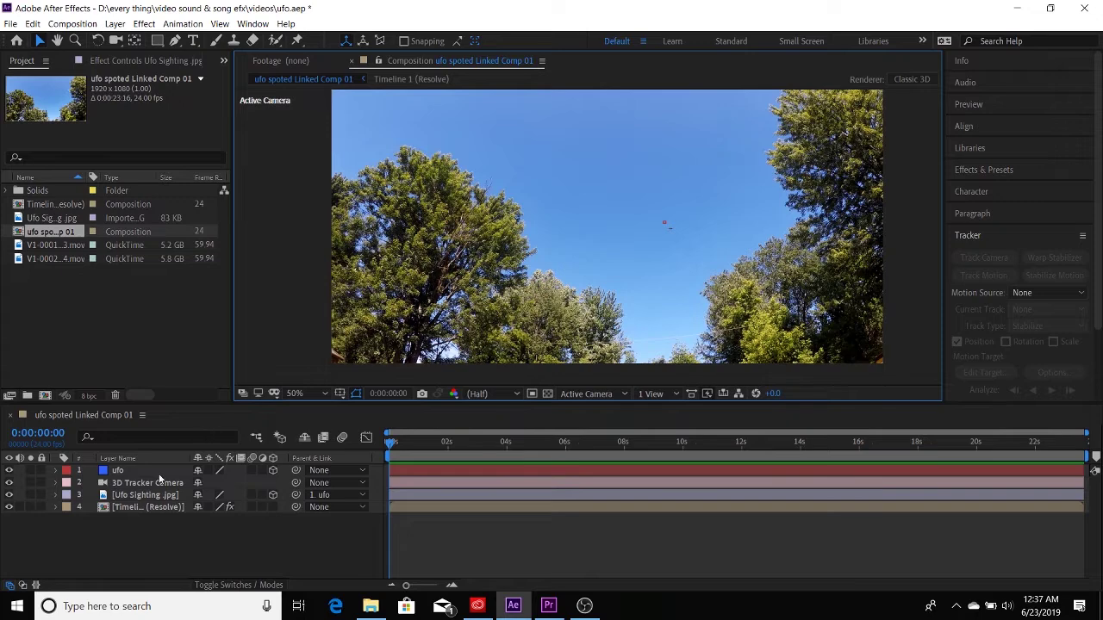
scroll(551, 258, "down", 1)
left_click_drag(594, 233, 553, 300)
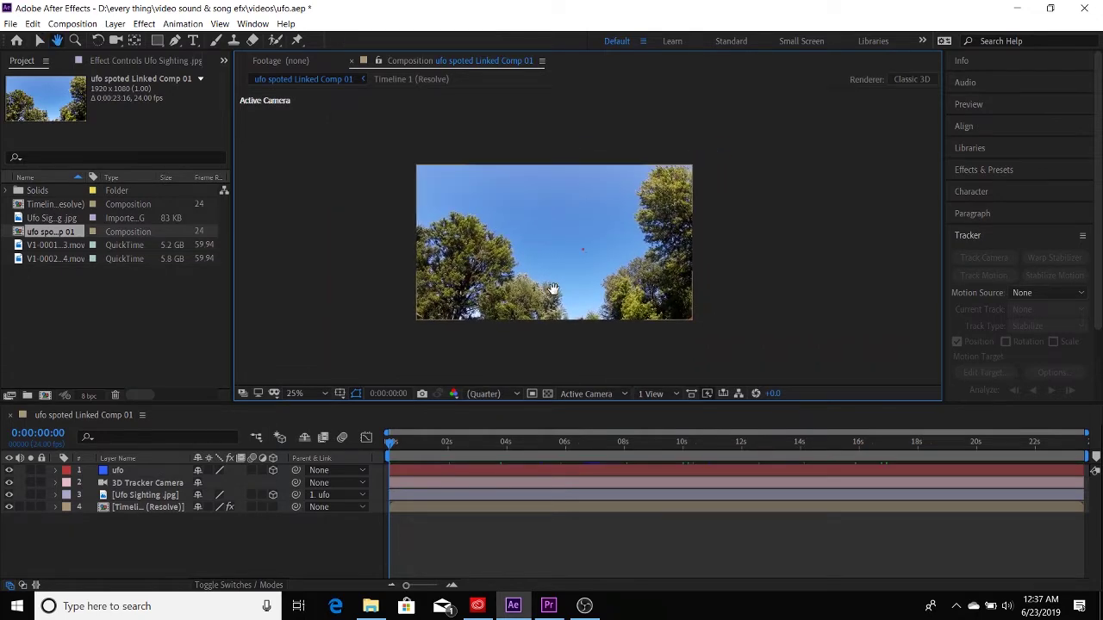
key("v")
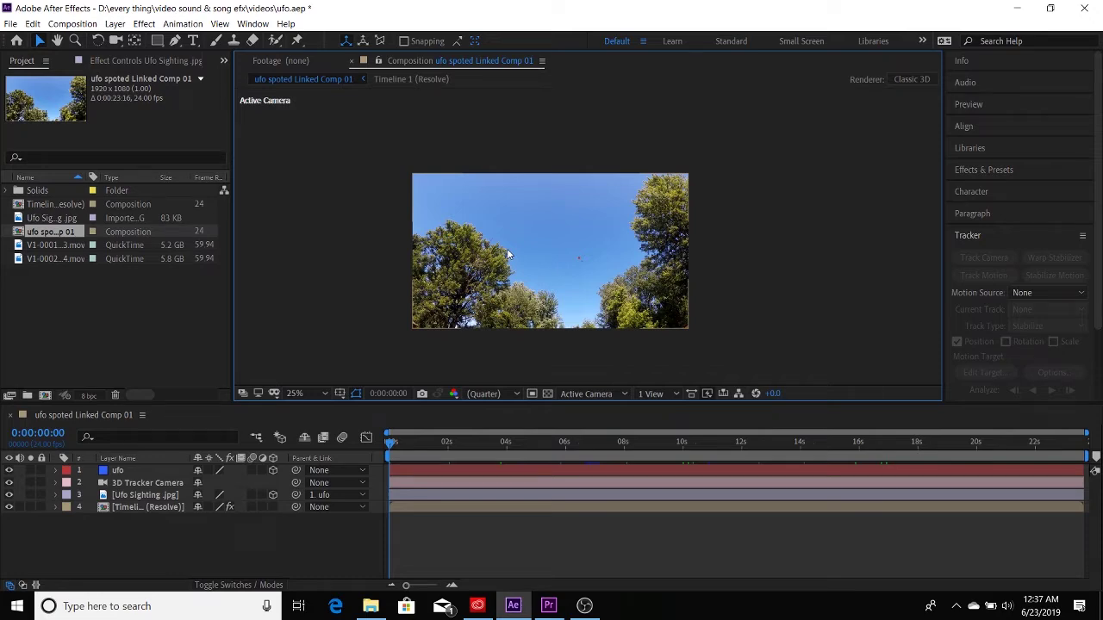
scroll(508, 255, "up", 3)
scroll(514, 244, "down", 2)
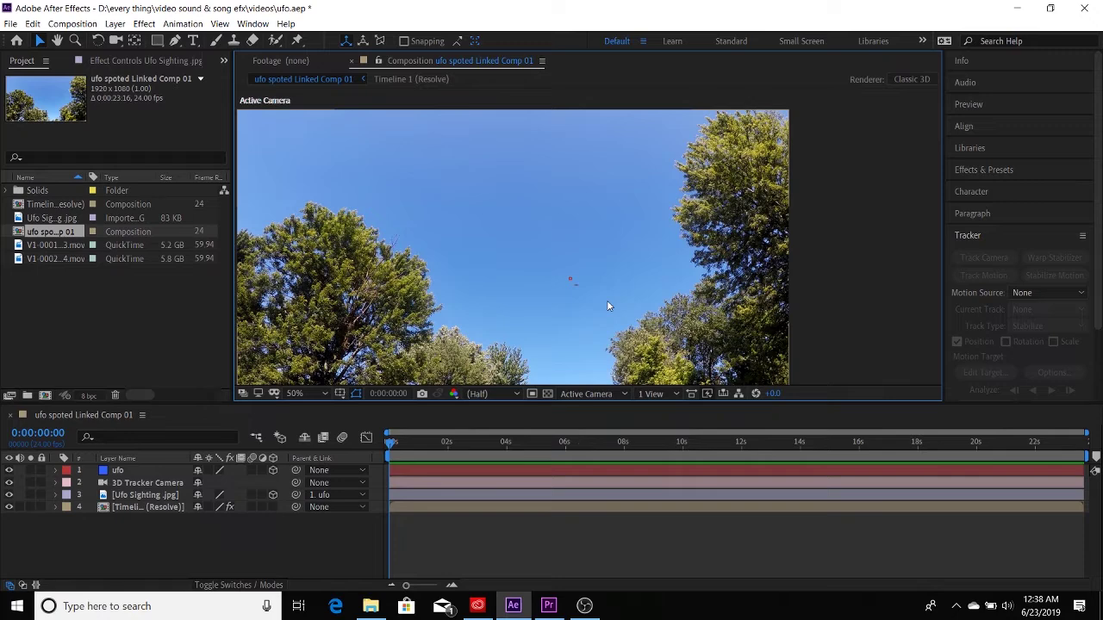
scroll(520, 204, "up", 1)
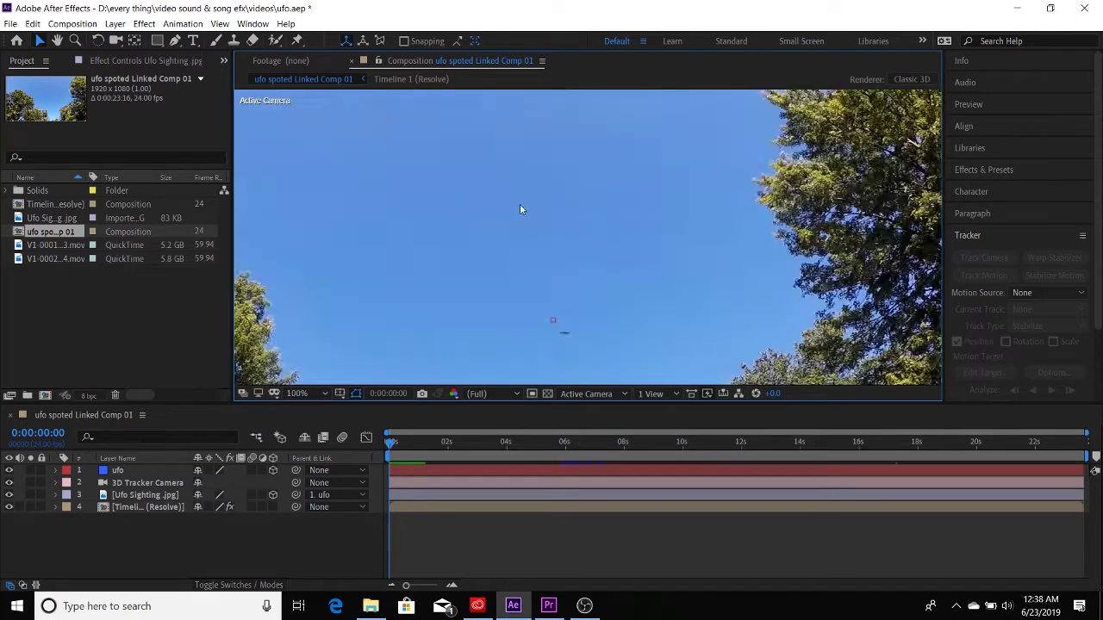
scroll(521, 174, "up", 1)
key("h")
key("v")
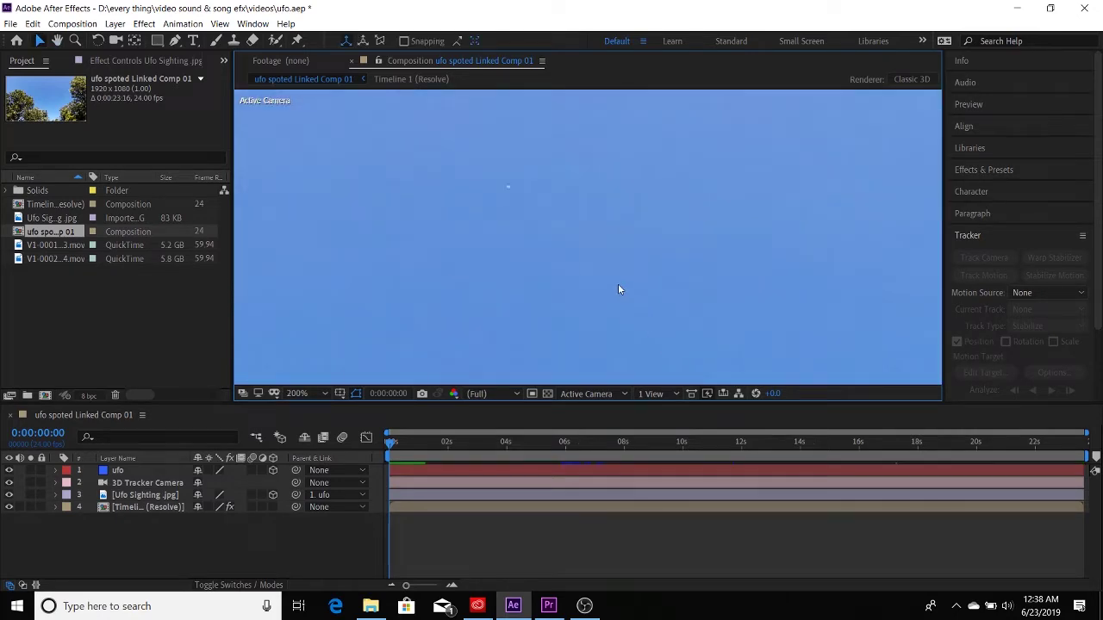
scroll(618, 283, "down", 1)
scroll(593, 289, "down", 1)
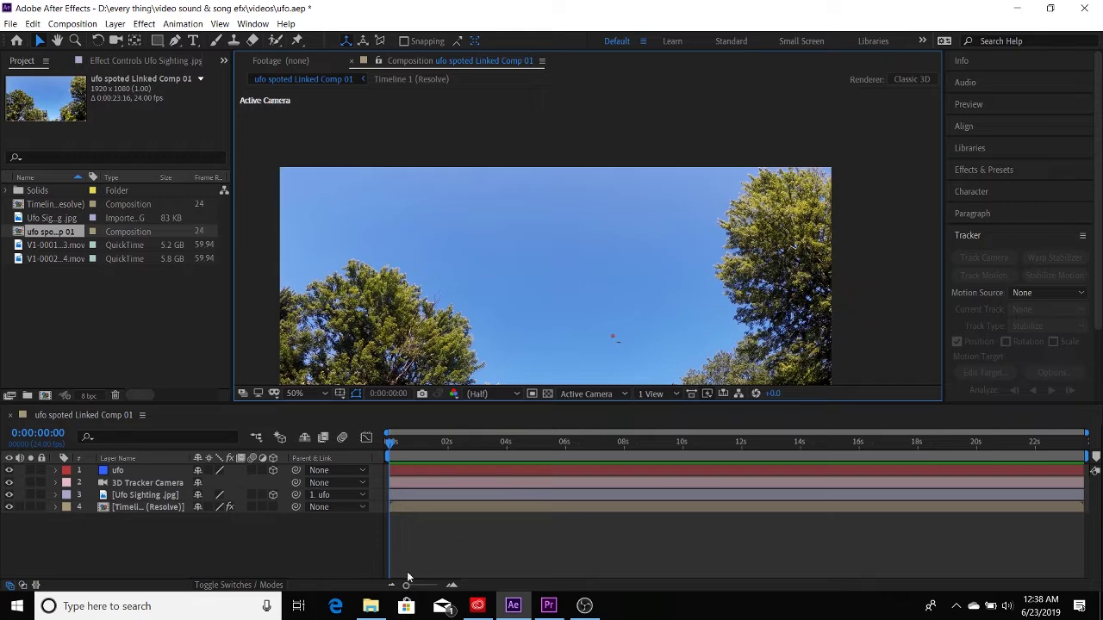
Step: Open the Videos folder and play the GOPR2663 clip
left_click(372, 606)
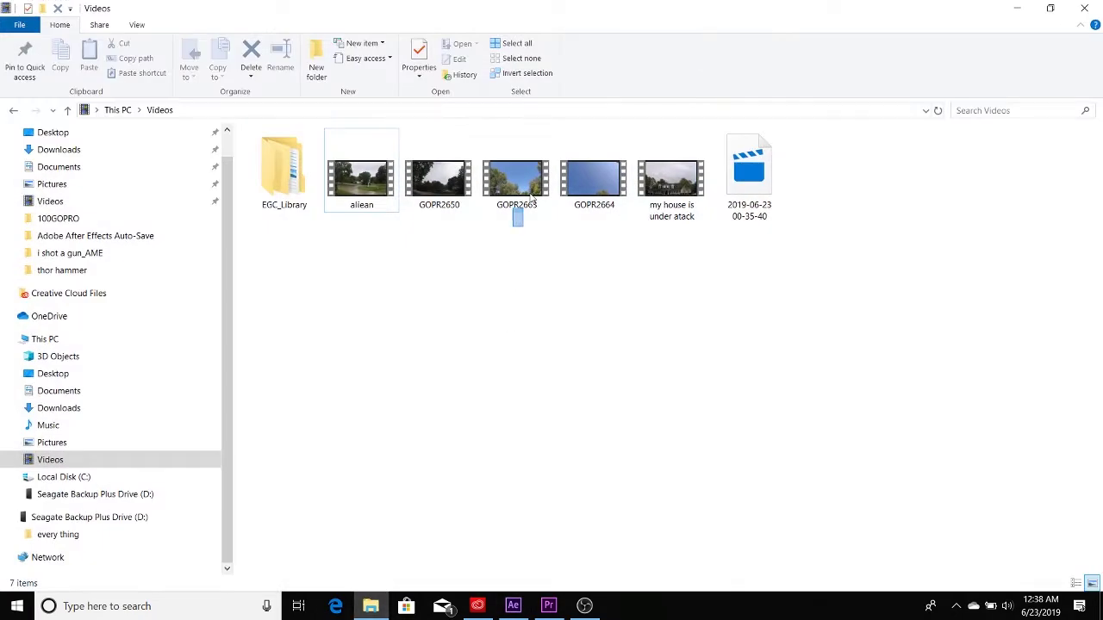
left_click_drag(517, 224, 594, 185)
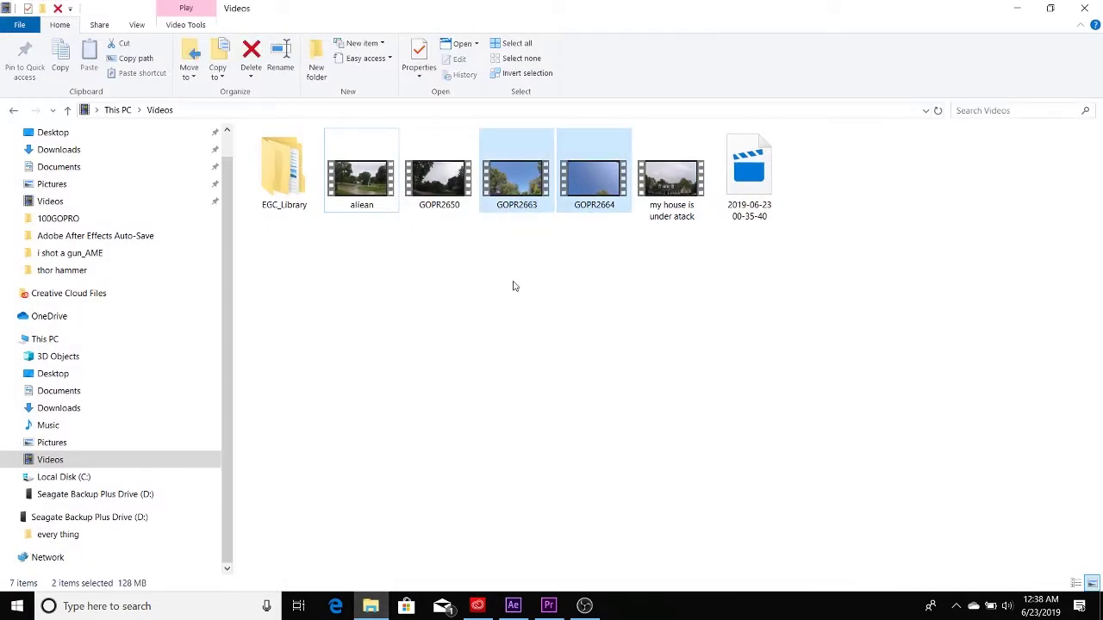
left_click(513, 284)
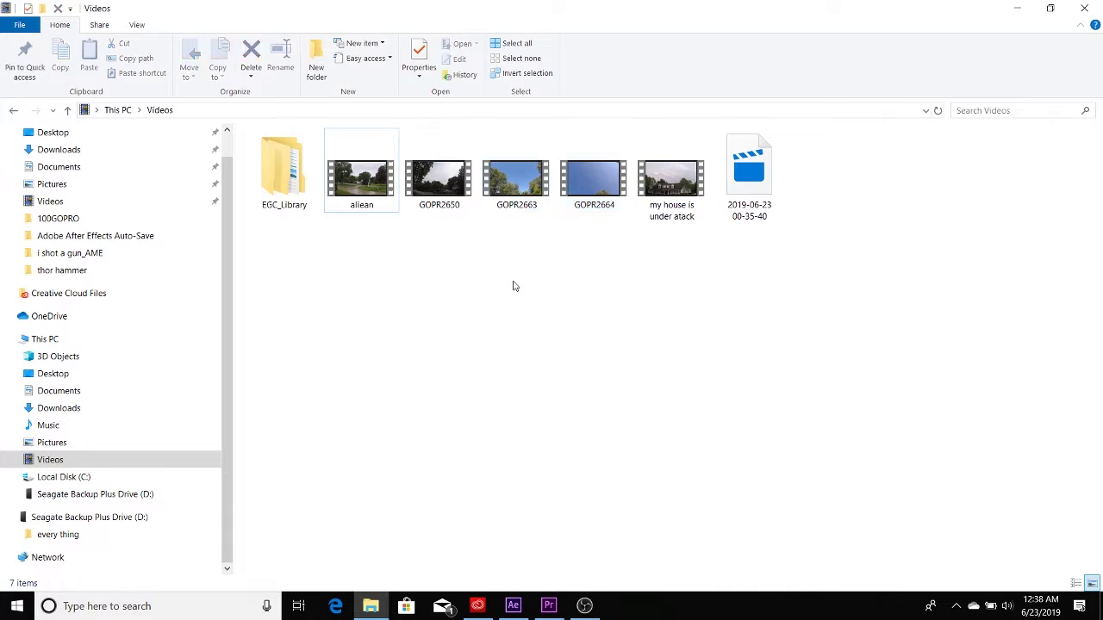
left_click(532, 184)
double_click(533, 183)
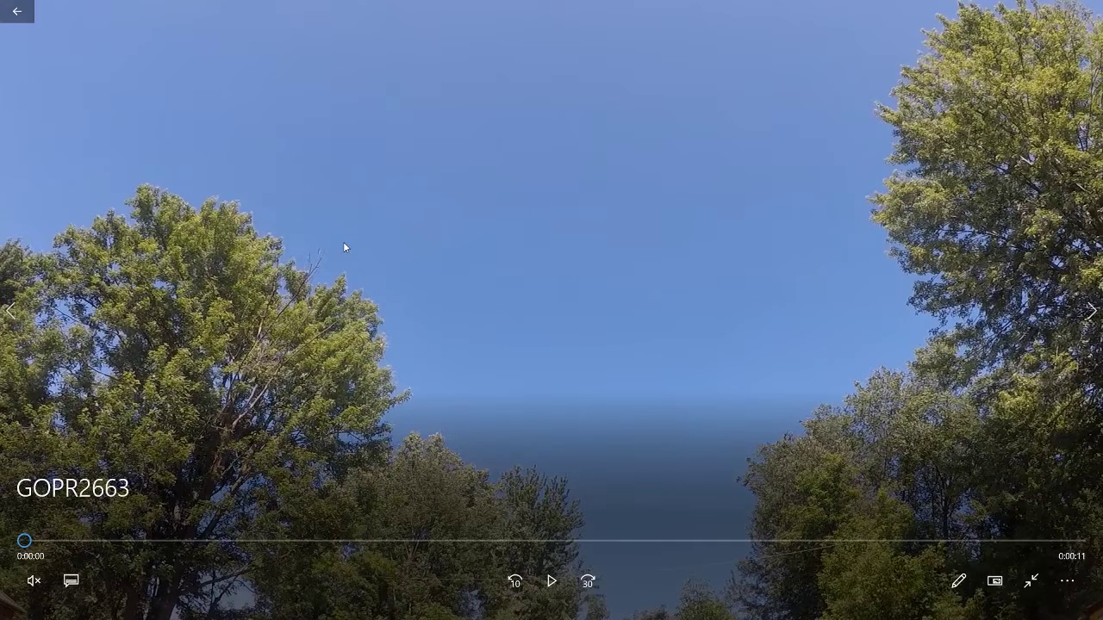
Step: Exit full-screen playback of GOPR2663 and close Movies & TV
left_click(1031, 581)
left_click(1022, 12)
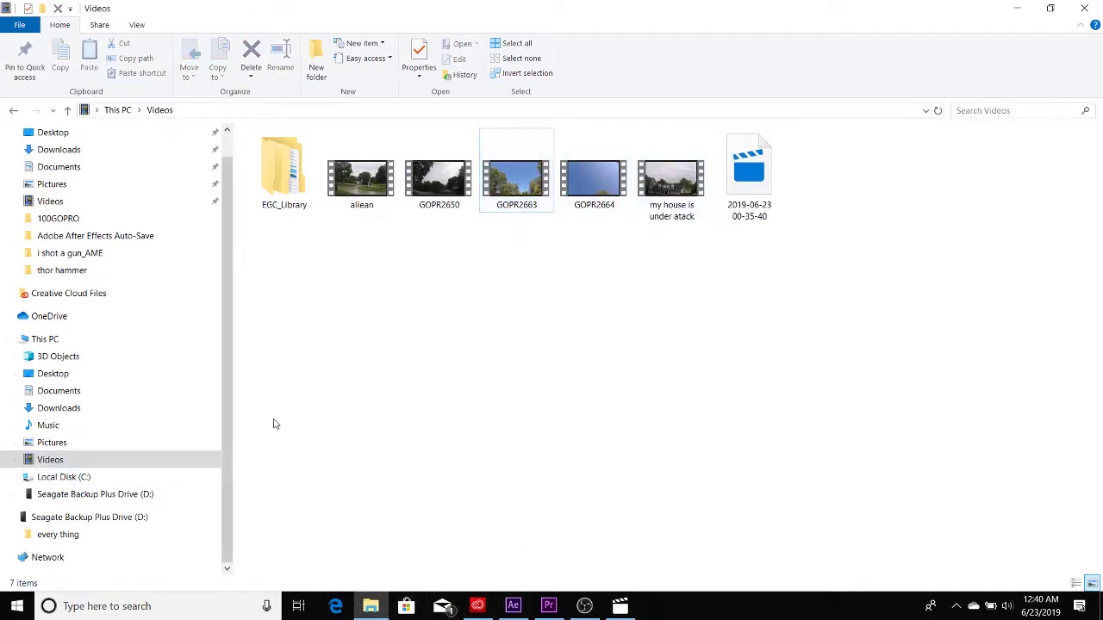
Step: Reselect GOPR2663 and bring its Movies & TV player back up
left_click(517, 185)
left_click(621, 606)
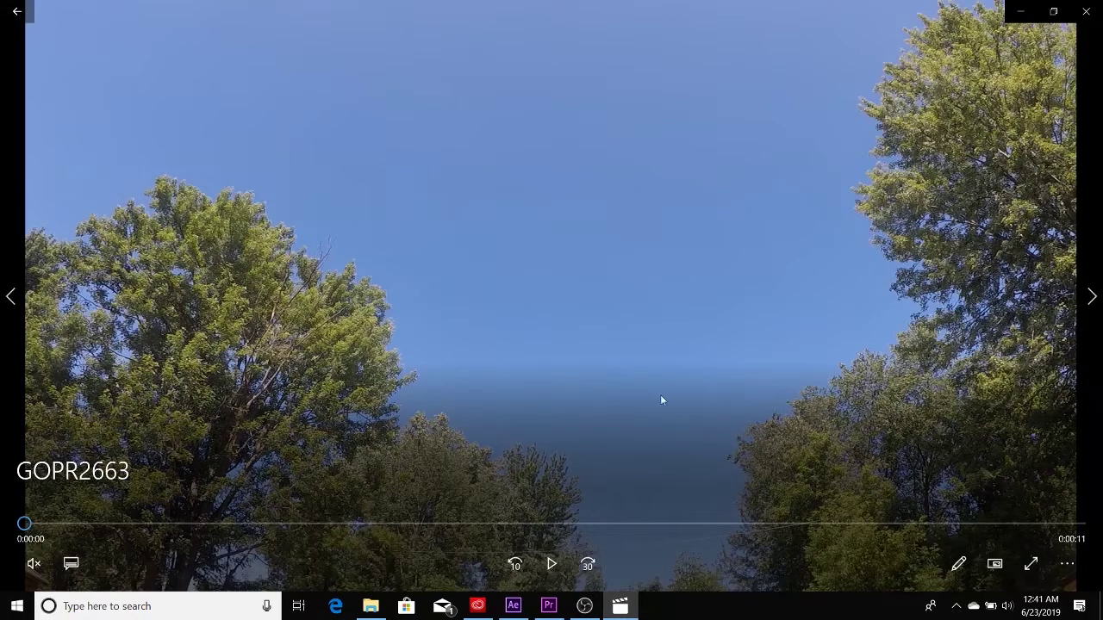
Step: Scrub GOPR2663 to about five seconds, then switch back to After Effects
left_click_drag(26, 523, 662, 523)
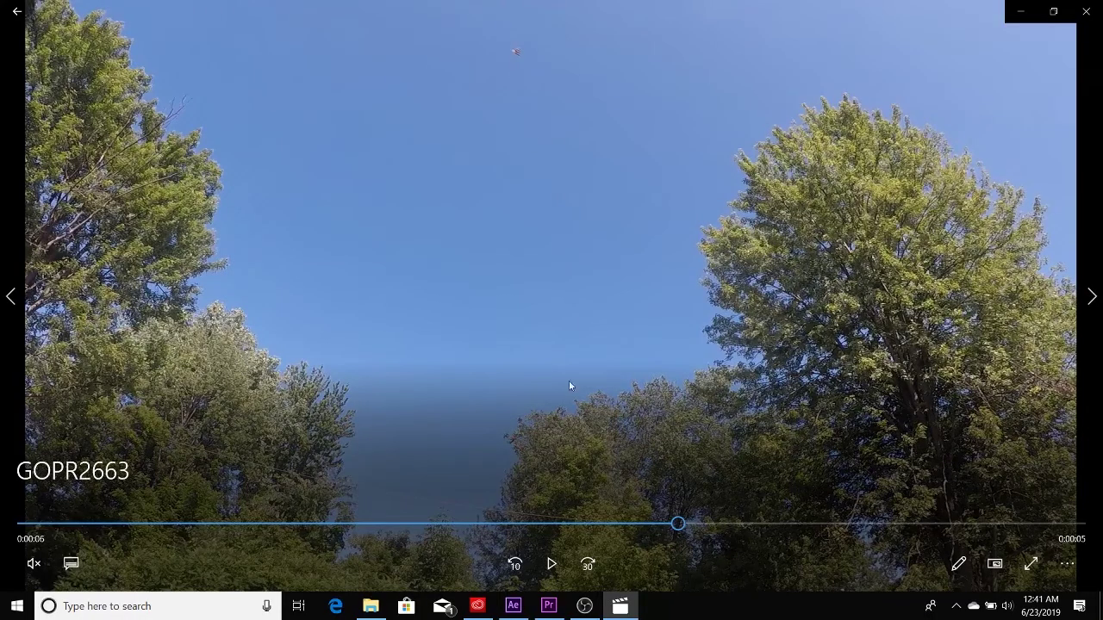
left_click(513, 606)
Step: Move the composite playhead forward to frame 0:00:06:21
left_click_drag(591, 329, 603, 276)
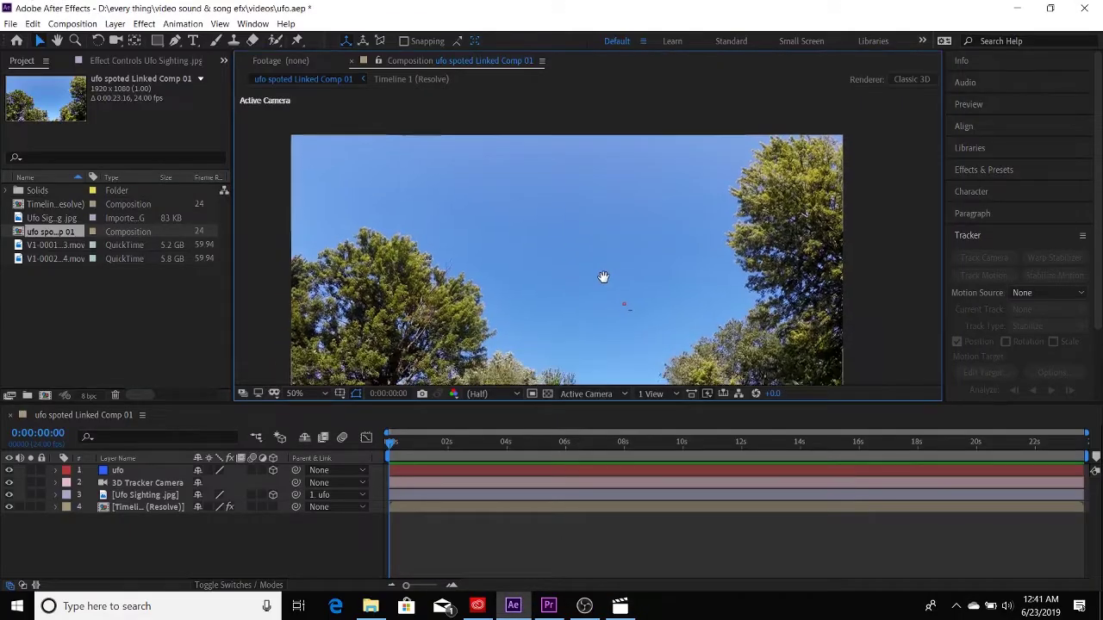
left_click_drag(392, 442, 456, 450)
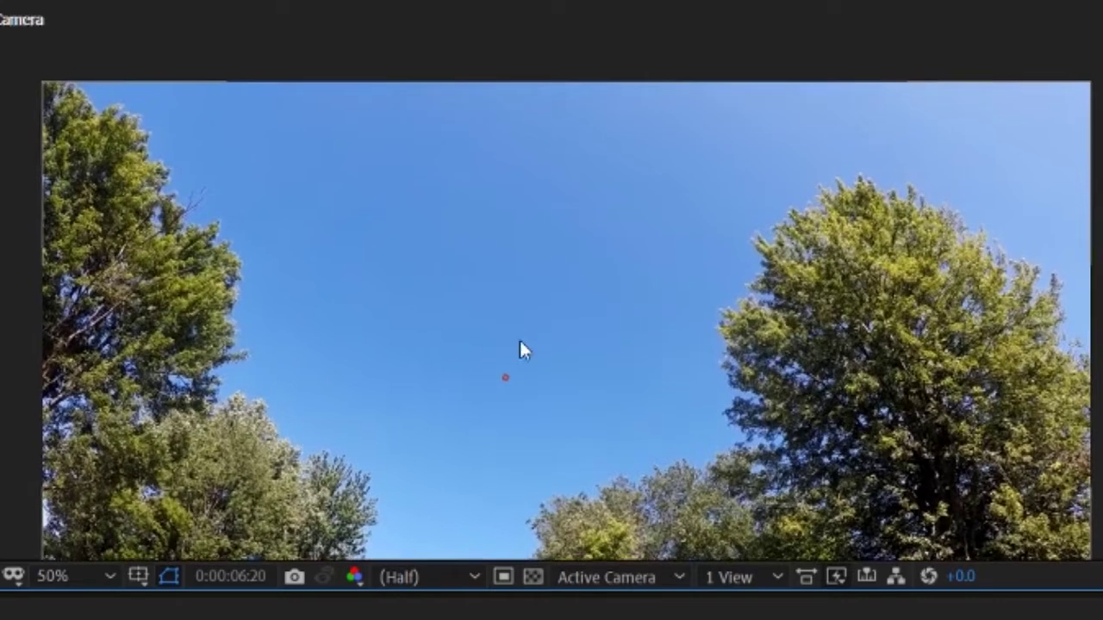
key("Page_Down")
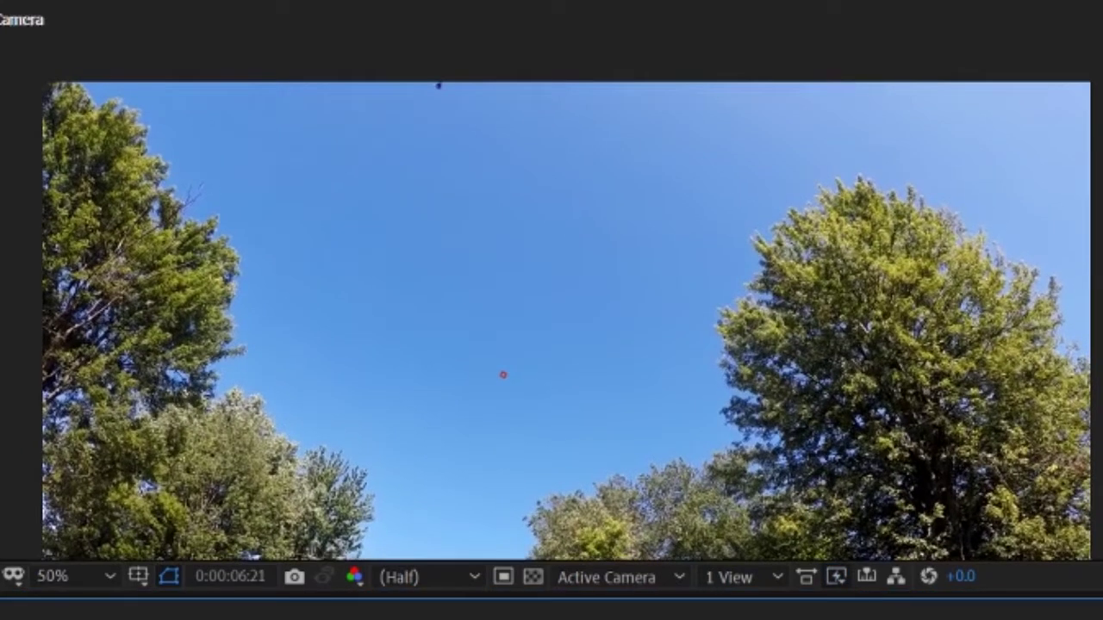
scroll(420, 129, "up", 1)
Step: Zoom to 800% on the UFO near the top, then back to 50%
left_click_drag(446, 282, 544, 374)
scroll(422, 236, "up", 1)
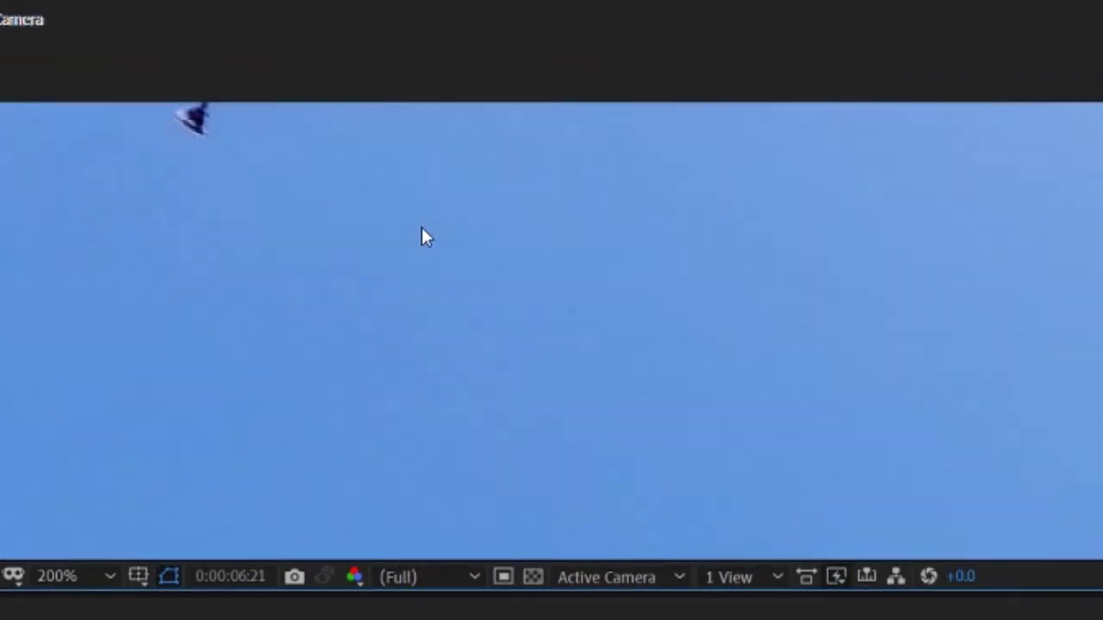
left_click_drag(421, 235, 604, 297)
scroll(398, 230, "up", 1)
left_click_drag(398, 230, 560, 295)
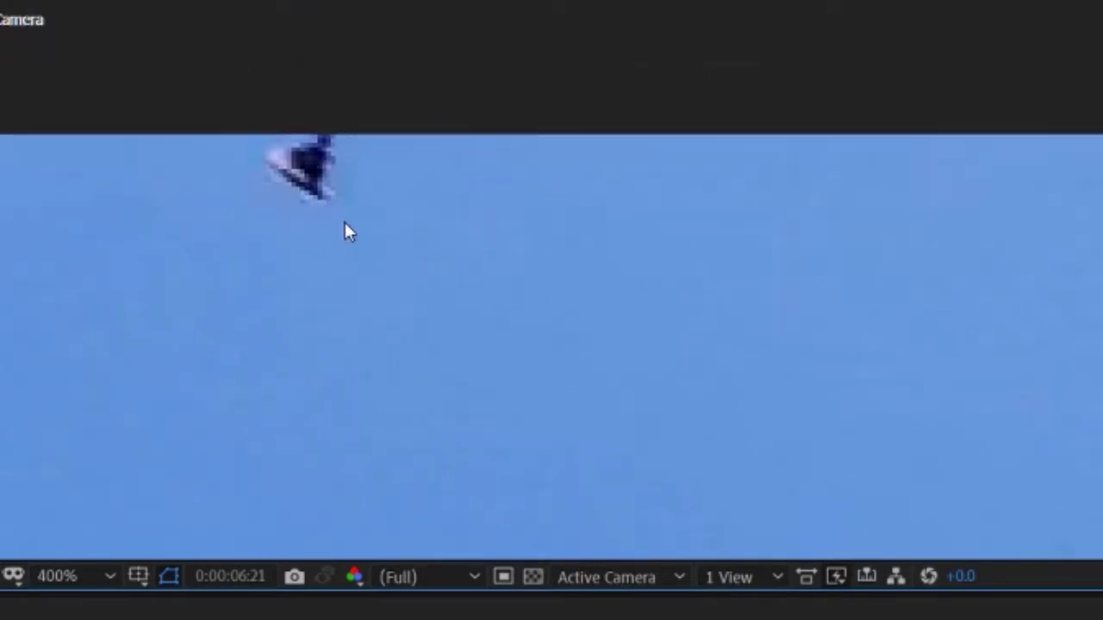
scroll(285, 201, "up", 1)
left_click_drag(281, 185, 550, 239)
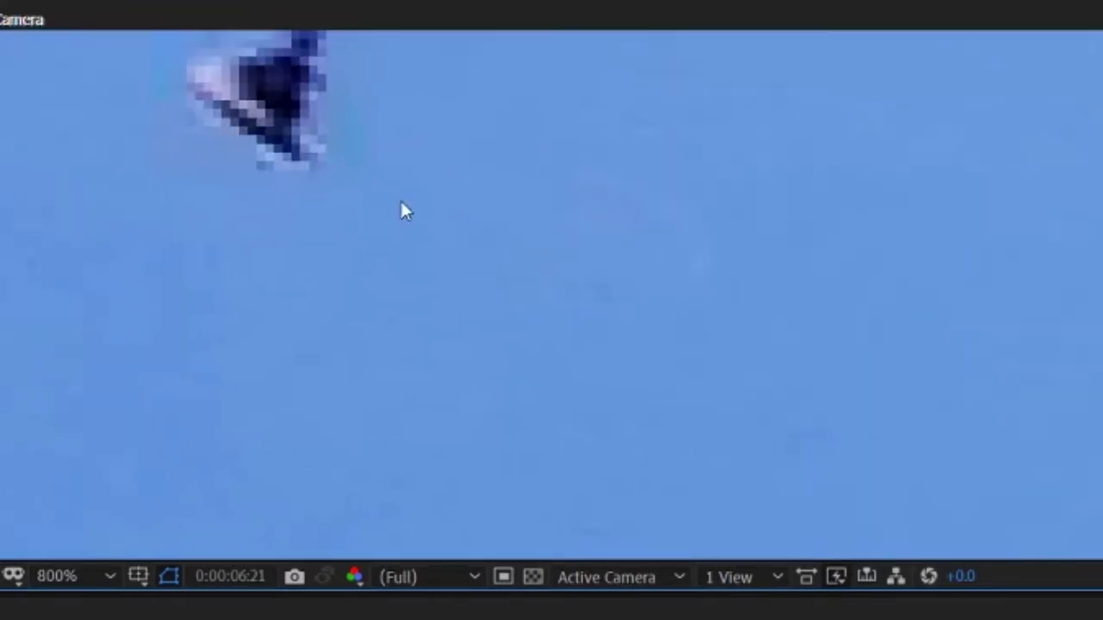
scroll(405, 211, "down", 1)
scroll(524, 306, "down", 1)
scroll(604, 319, "down", 1)
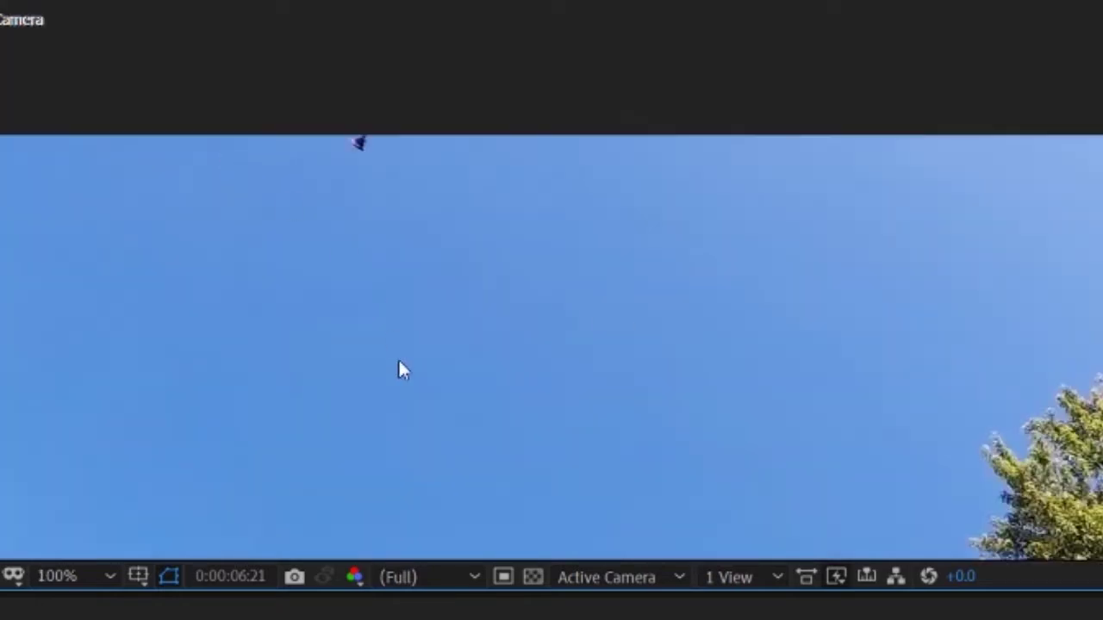
left_click_drag(398, 358, 569, 241)
scroll(638, 366, "down", 1)
left_click_drag(638, 367, 375, 321)
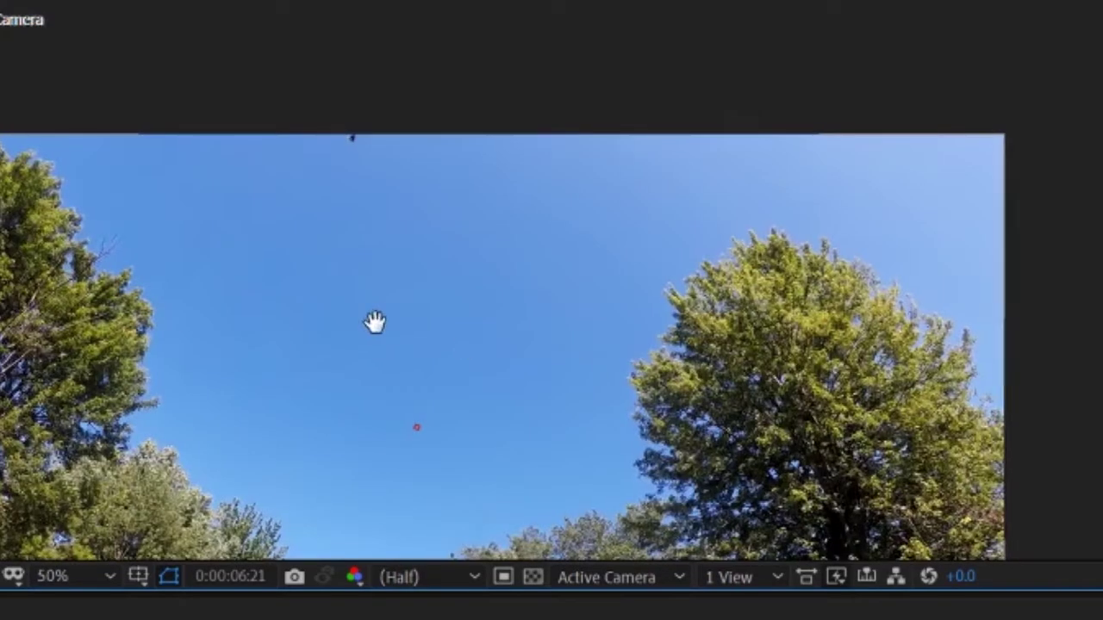